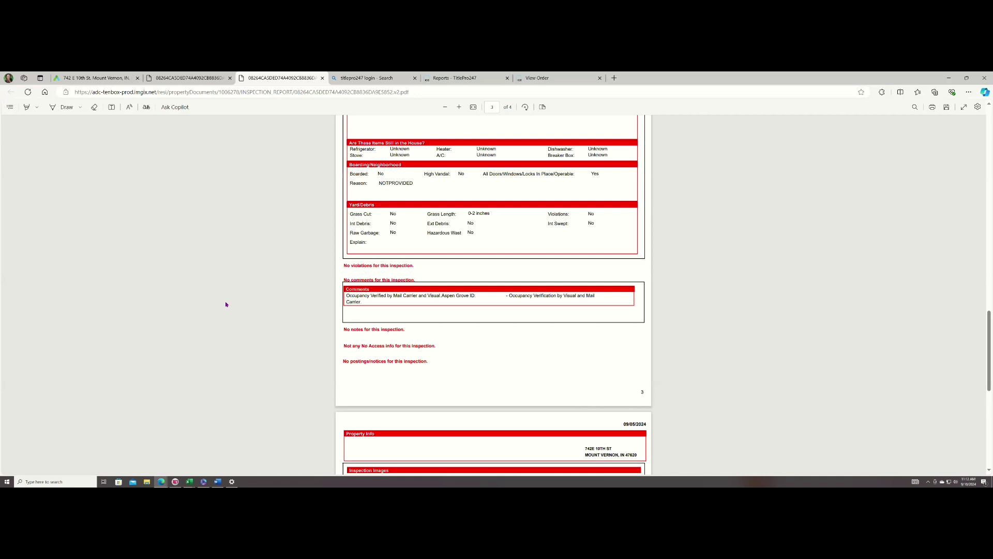
Step: Return from the property inspection report to the Mount Vernon auction listing and show its bidding summary
scroll(213, 284, "up", 3)
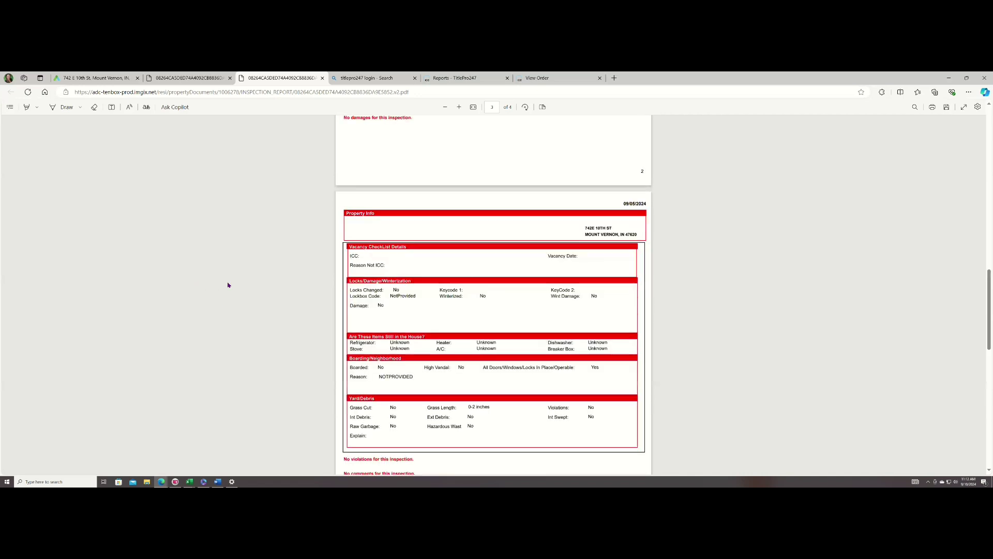
left_click(87, 79)
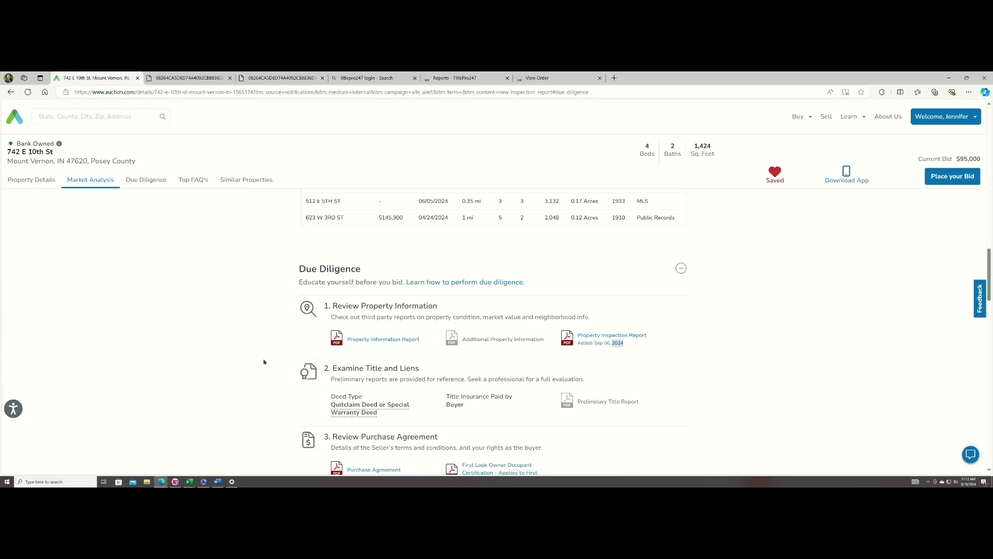
scroll(264, 361, "up", 3)
scroll(262, 359, "up", 15)
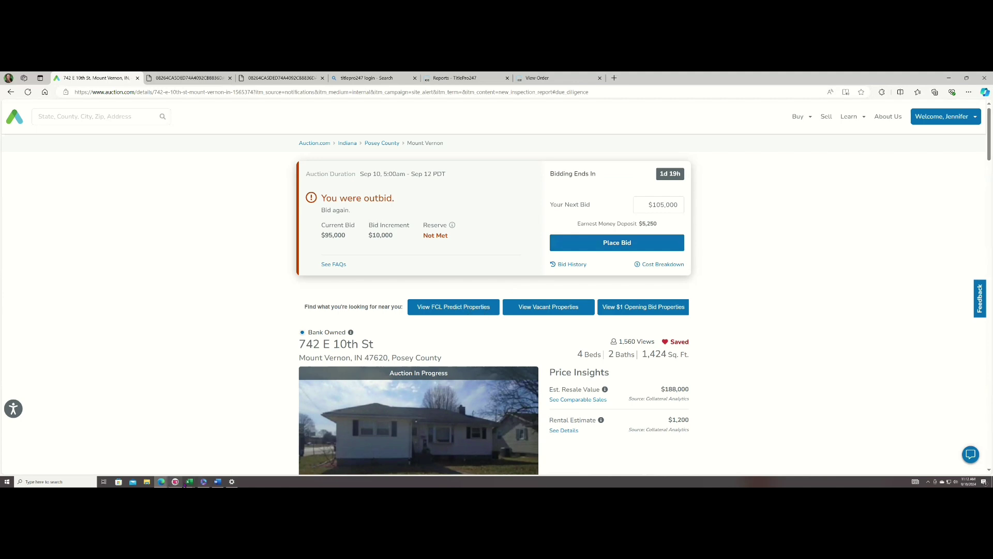
Step: Switch to the Excel property-tracking workbook and show the Indiana sheet
left_click(189, 482)
left_click(190, 481)
left_click(156, 463)
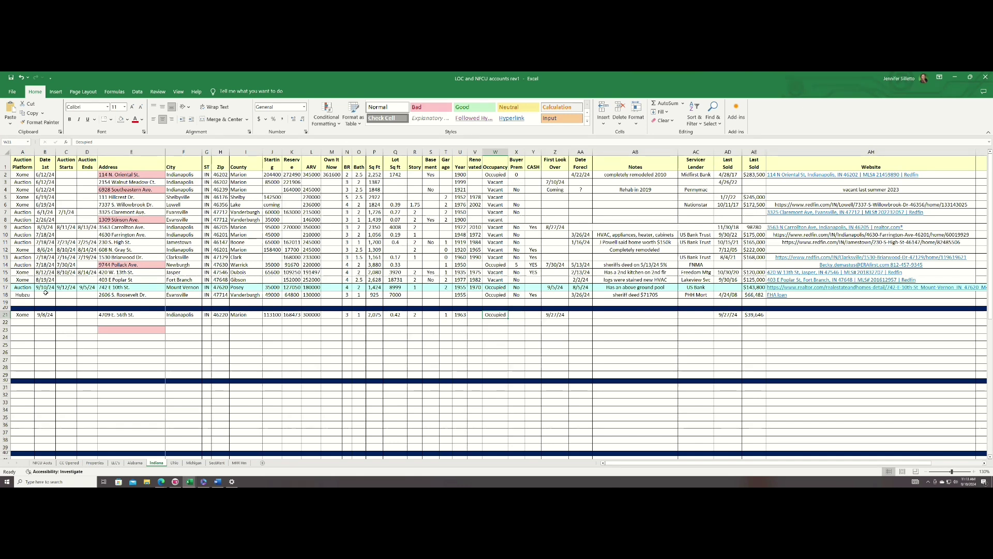
Step: Show the Alabama sheet and examine the Birmingham property entry from the Auction platform
left_click(135, 463)
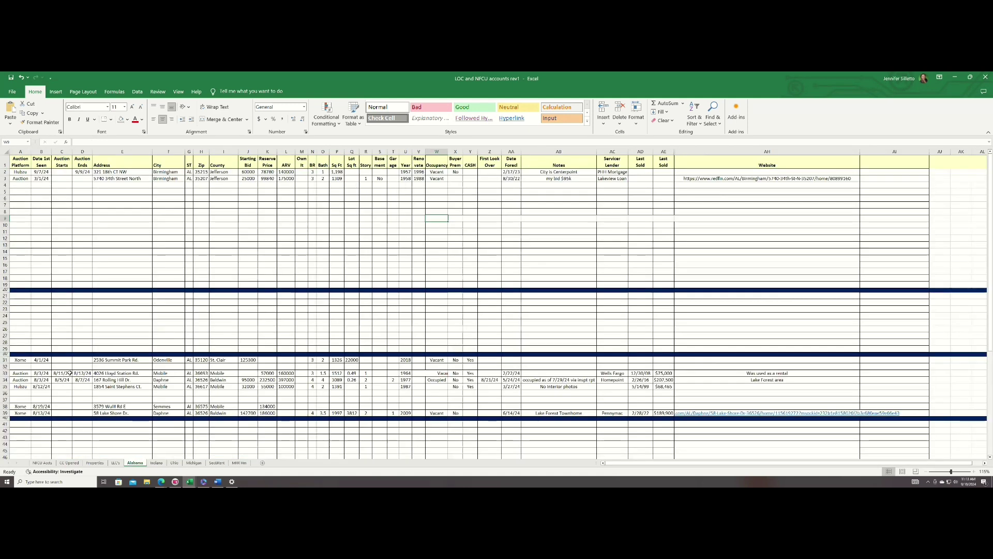
left_click(5, 178)
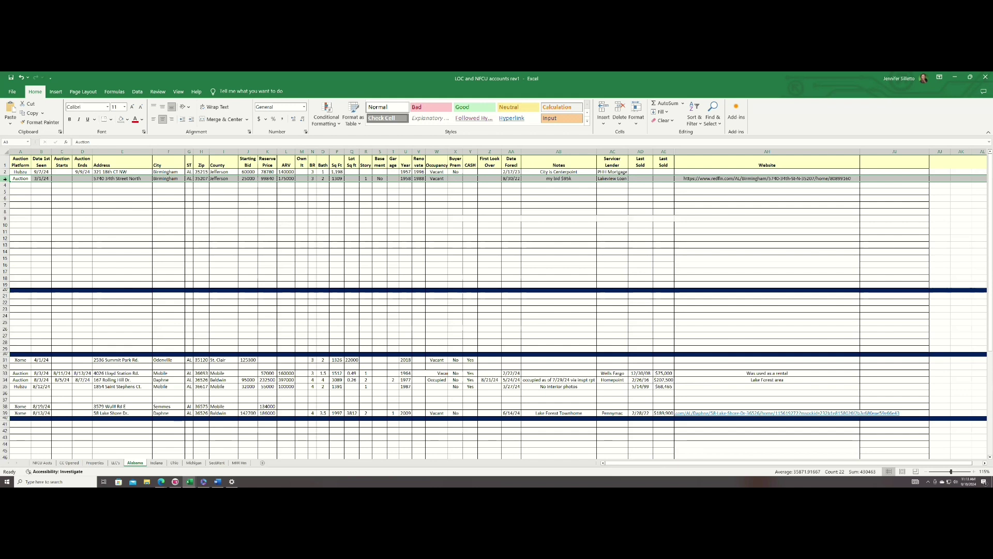
left_click(34, 231)
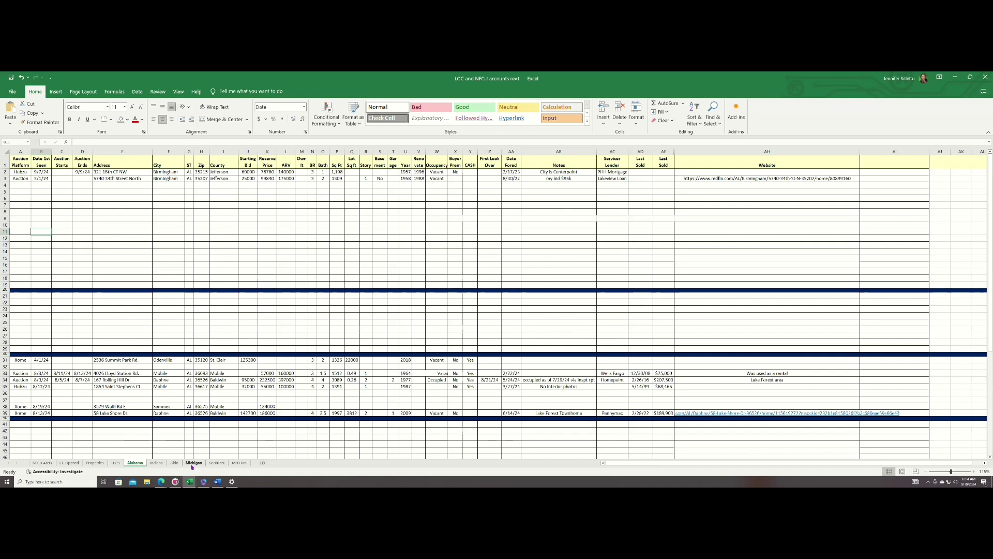
Step: Widen the Starting Bid column slightly on the Indiana sheet
left_click(156, 463)
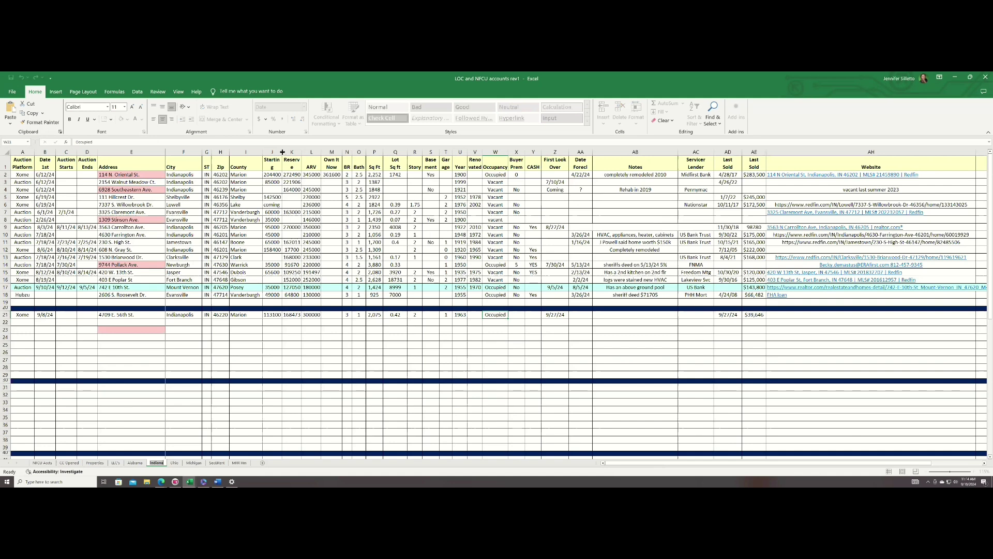
left_click_drag(283, 152, 284, 151)
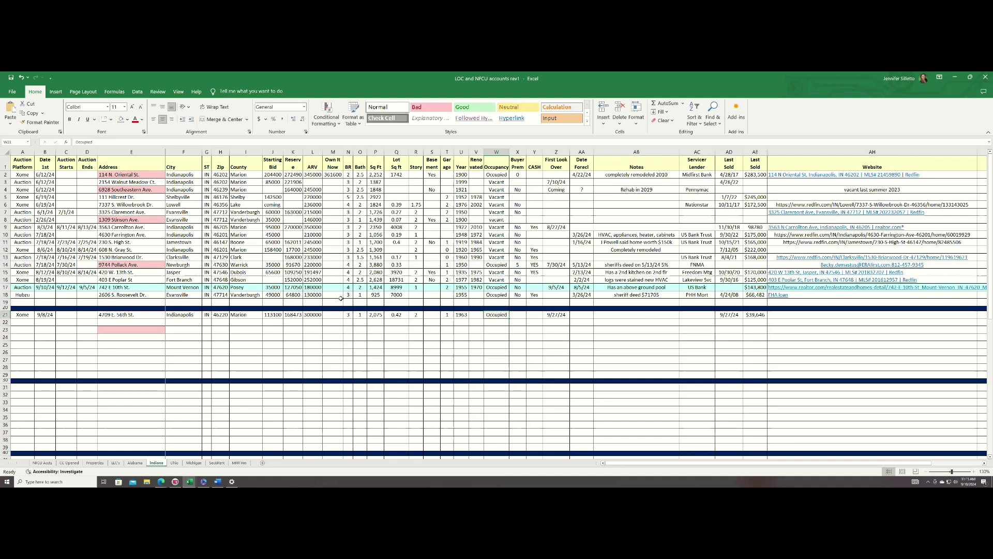
Step: Go back to the Alabama sheet and examine the reserve price of the Auction-platform Birmingham property
left_click(134, 463)
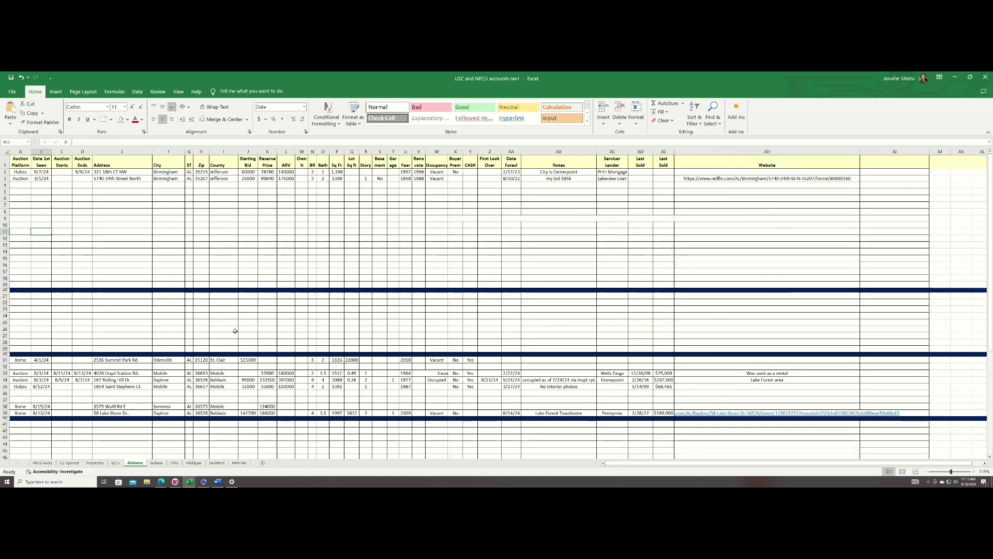
left_click(270, 179)
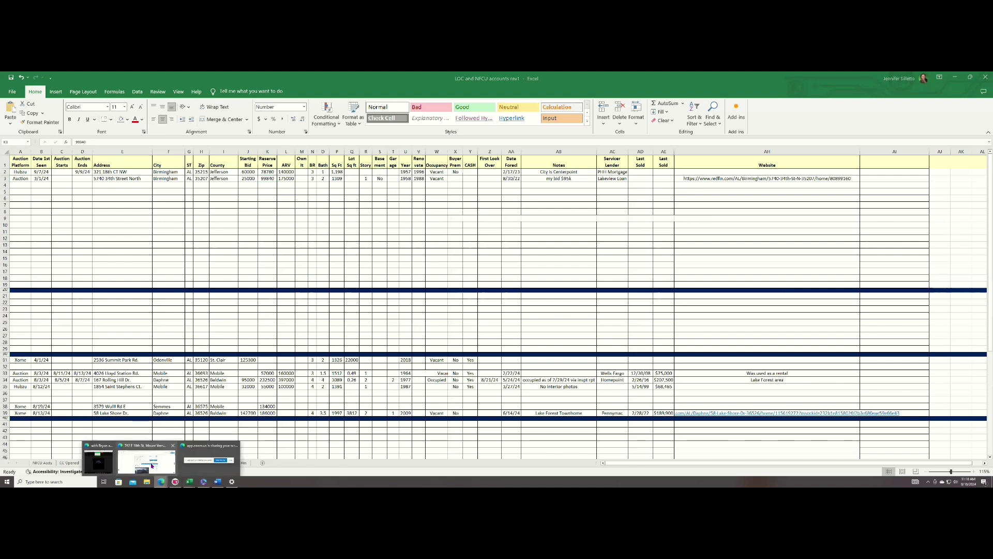
Step: Switch back to the Mount Vernon auction listing in the browser and look over its property details
left_click(152, 466)
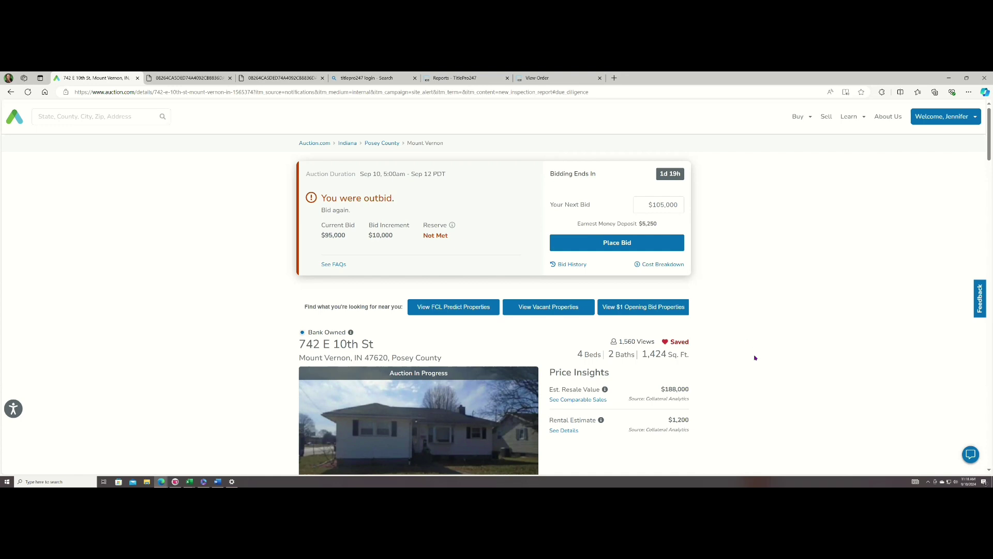
scroll(754, 385, "down", 3)
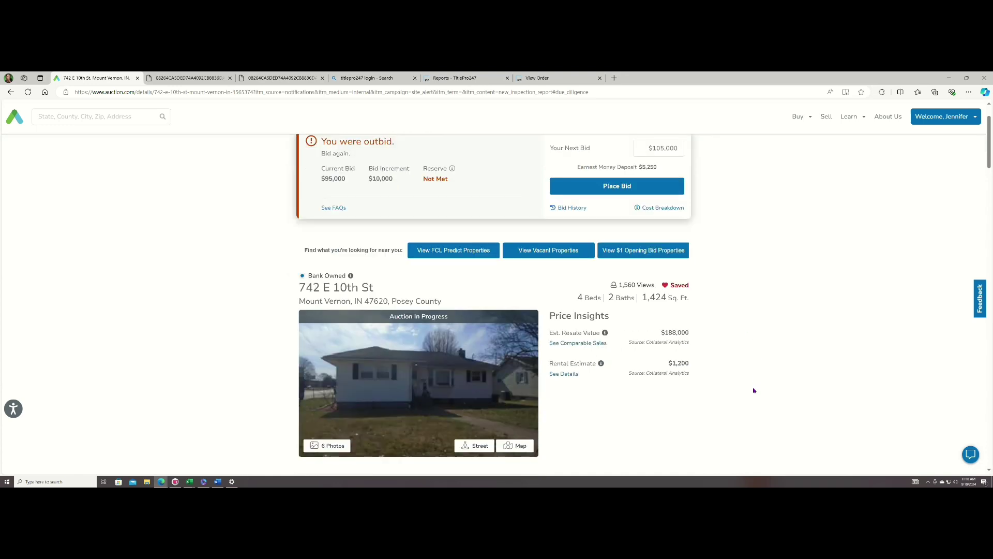
scroll(755, 390, "down", 1)
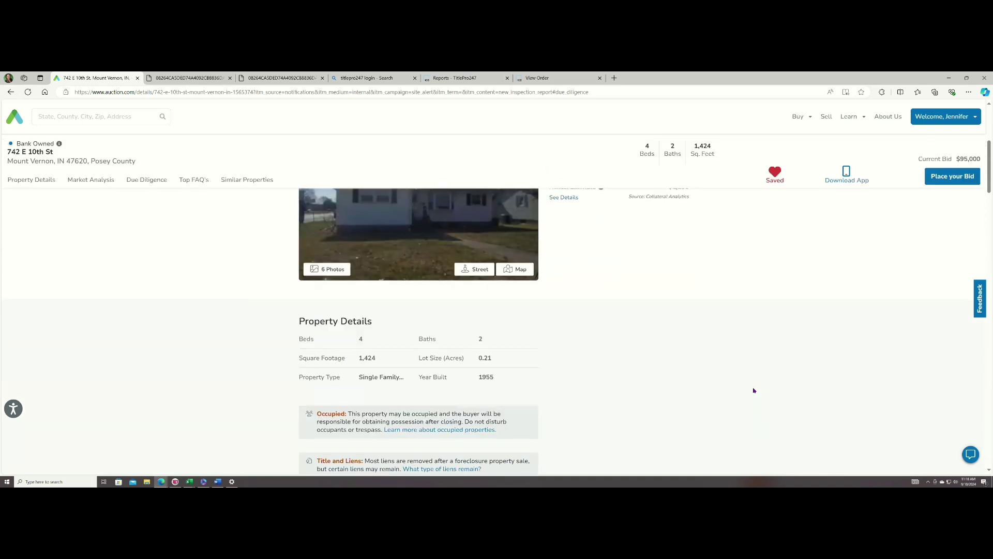
scroll(758, 389, "down", 3)
scroll(761, 389, "up", 7)
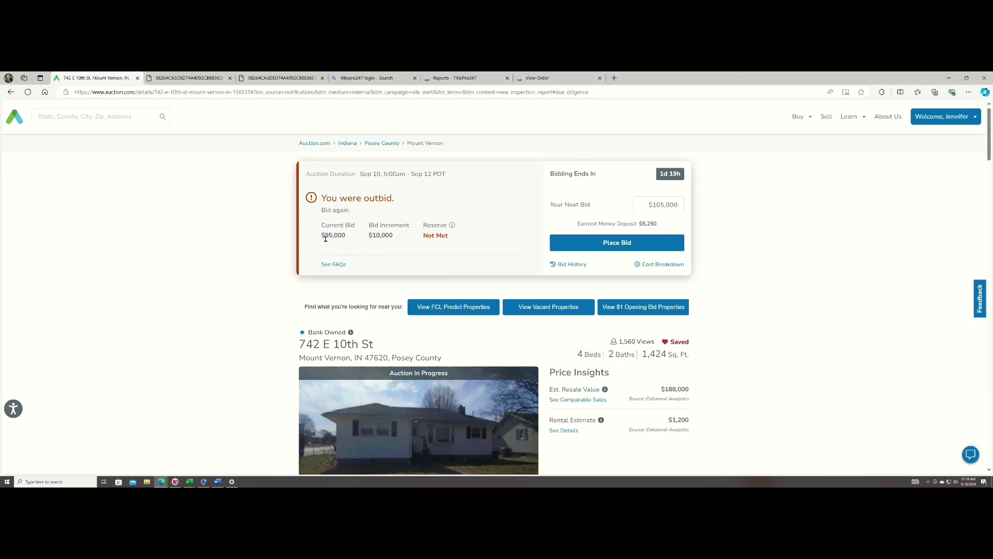
Step: Review the Mount Vernon property's bid history and read the explanation of the auction reserve
left_click(567, 265)
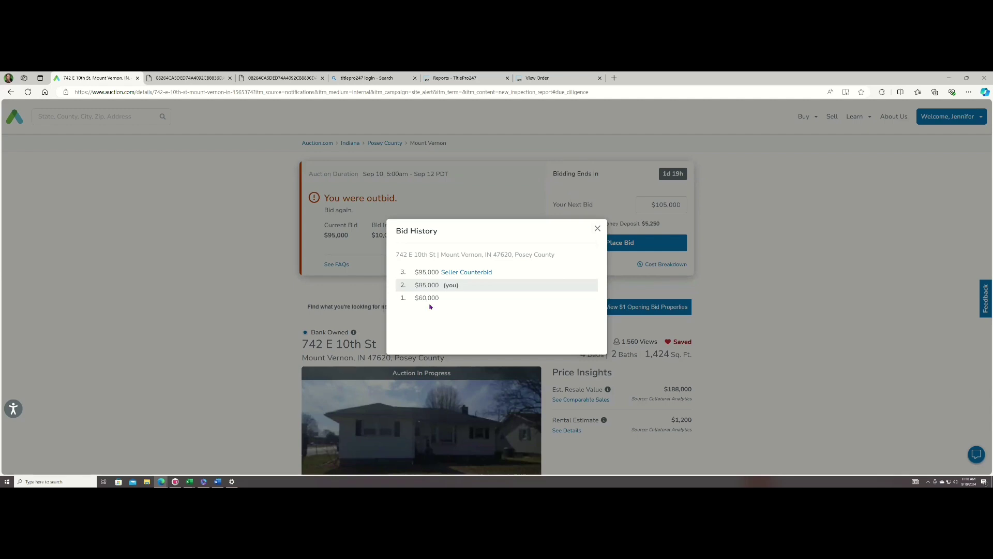
mouse_move(458, 274)
left_click(598, 228)
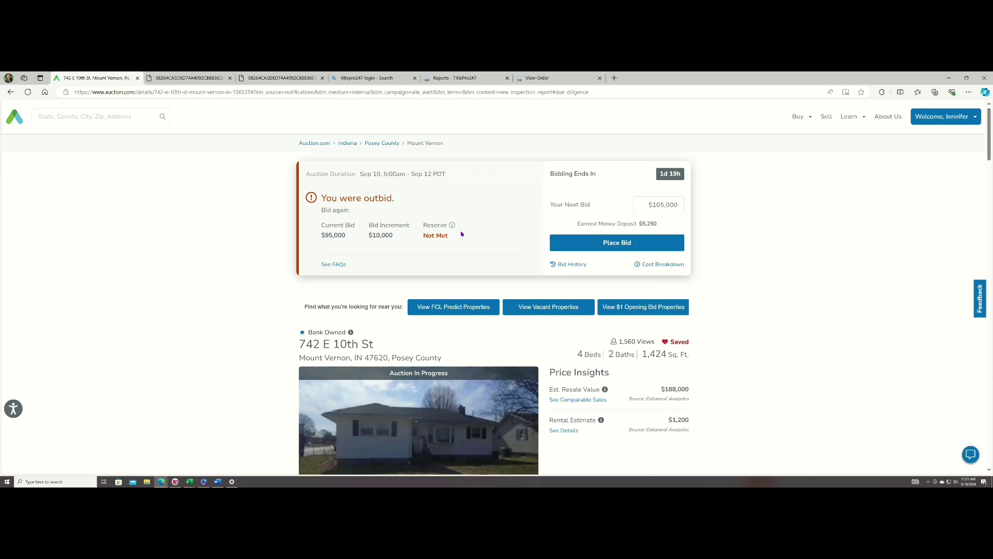
mouse_move(452, 227)
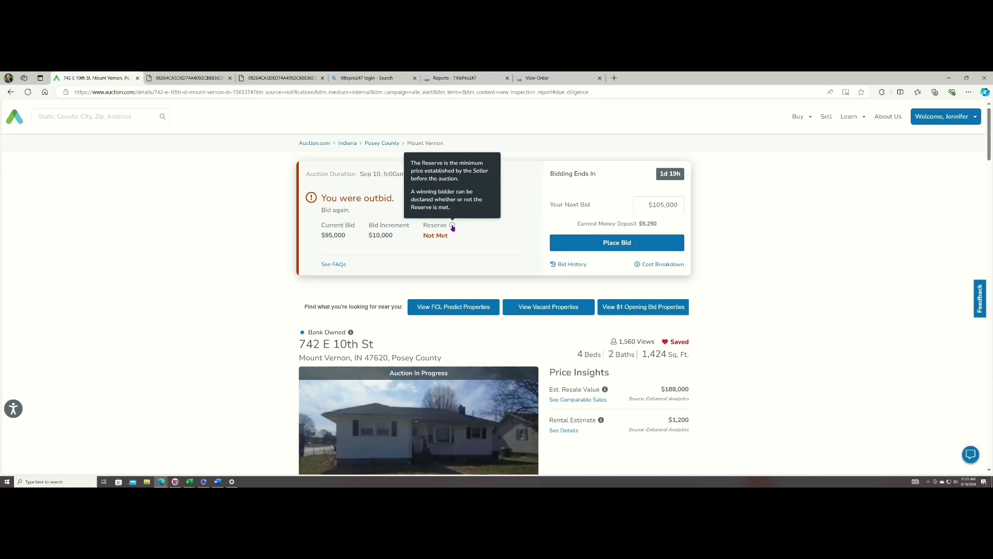
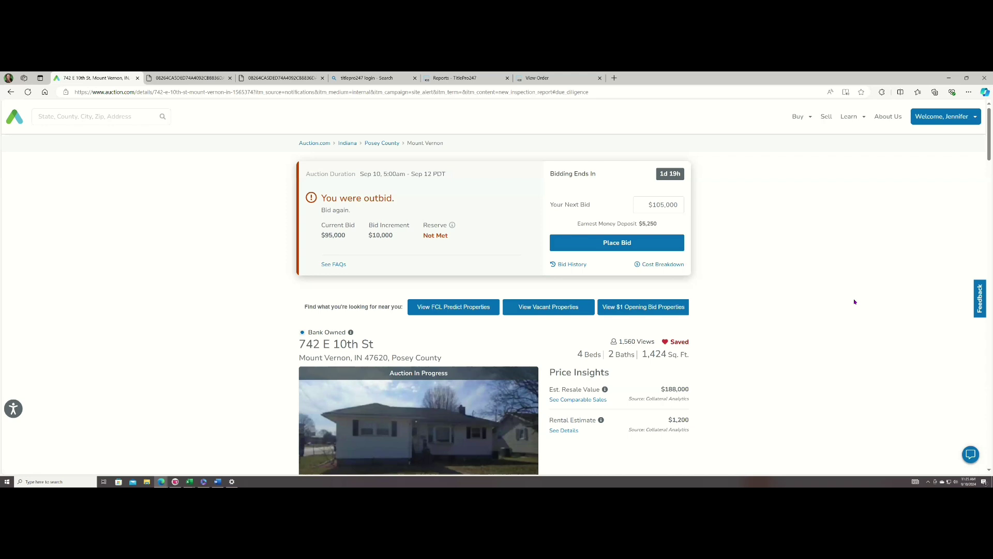
Step: Examine the listing's price insights, property details, and occupancy and title notices alongside the bidding summary
scroll(909, 308, "down", 2)
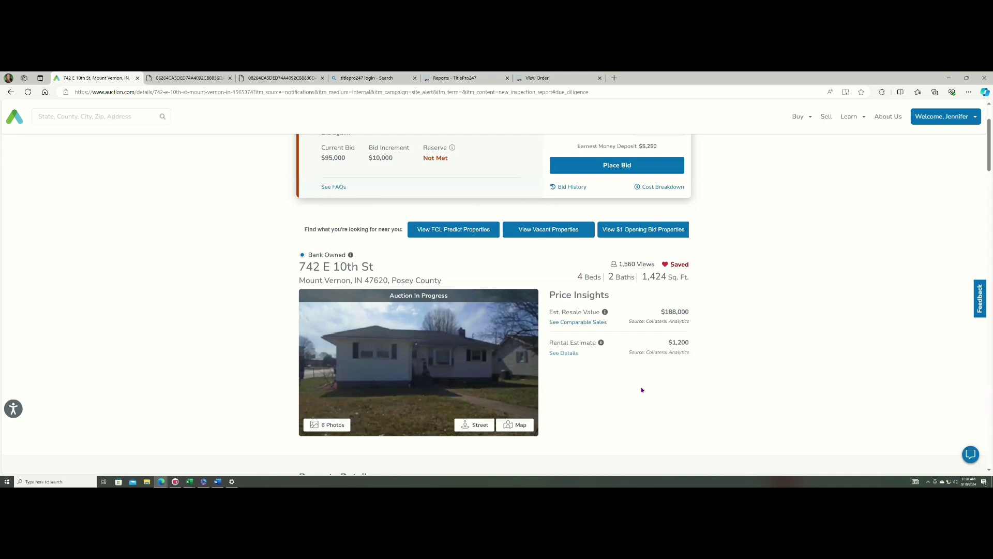
scroll(694, 394, "down", 2)
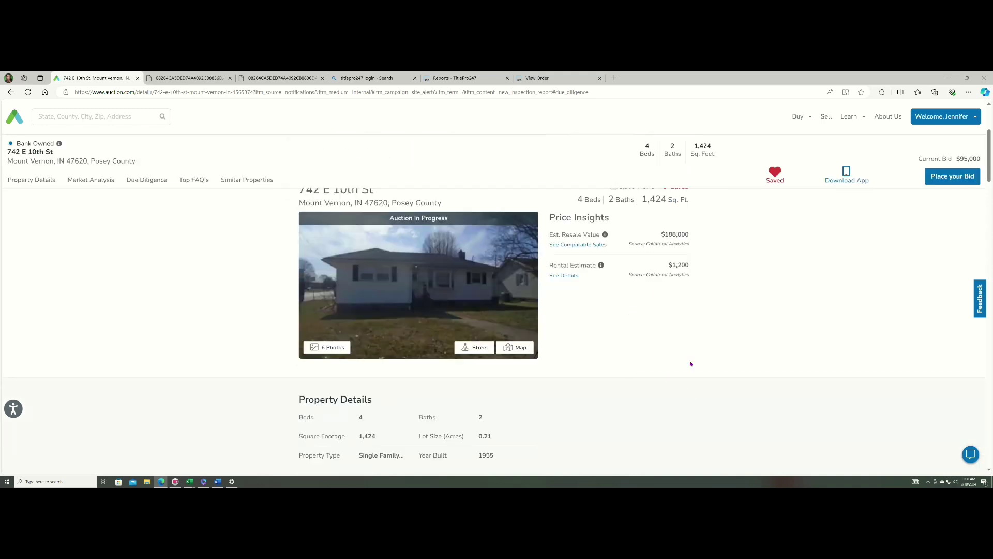
scroll(640, 370, "up", 3)
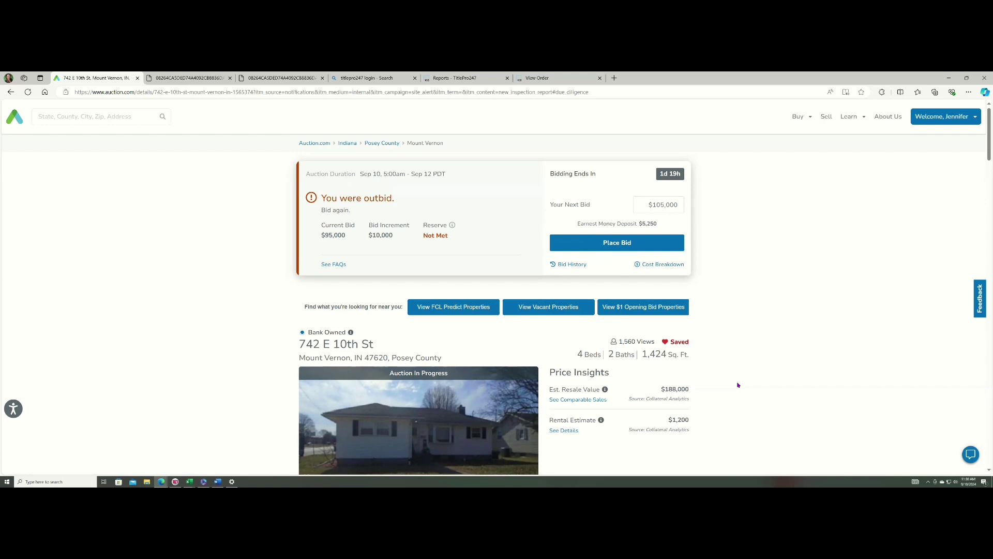
scroll(880, 417, "down", 2)
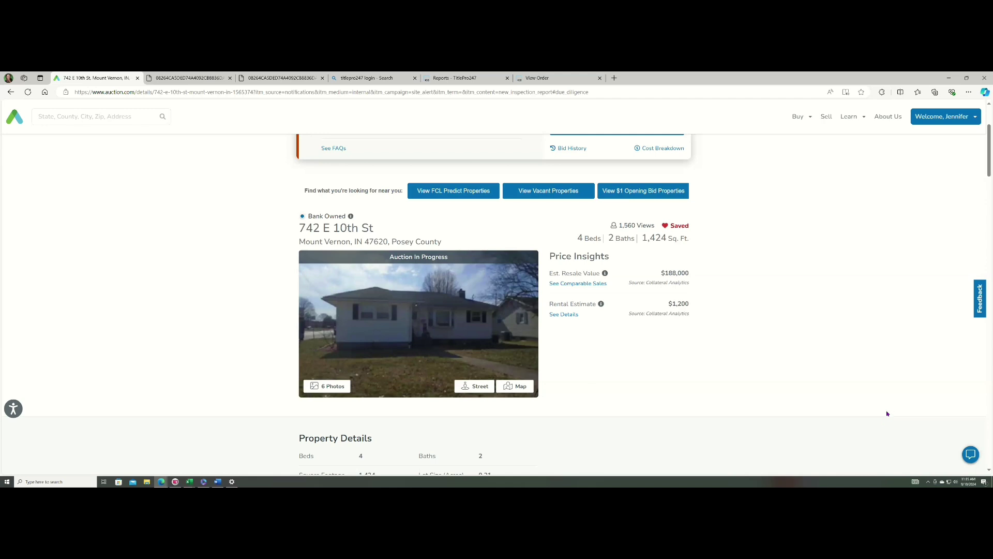
scroll(843, 416, "down", 2)
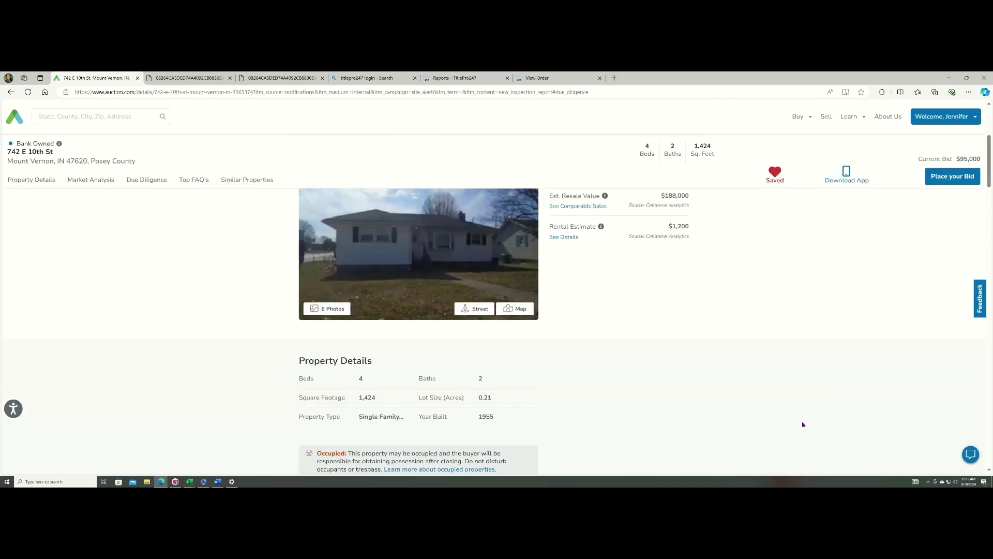
scroll(804, 425, "up", 3)
scroll(748, 442, "up", 2)
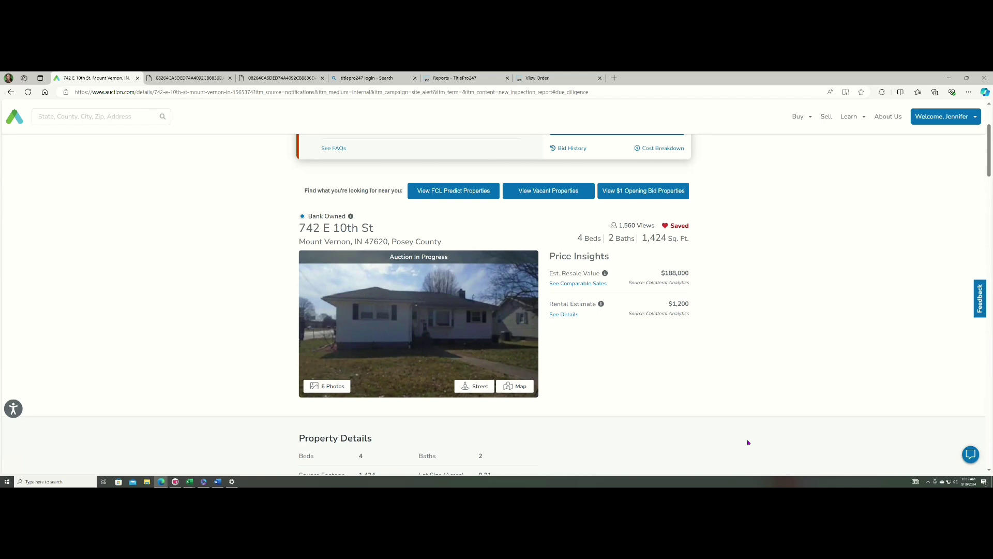
scroll(748, 443, "down", 1)
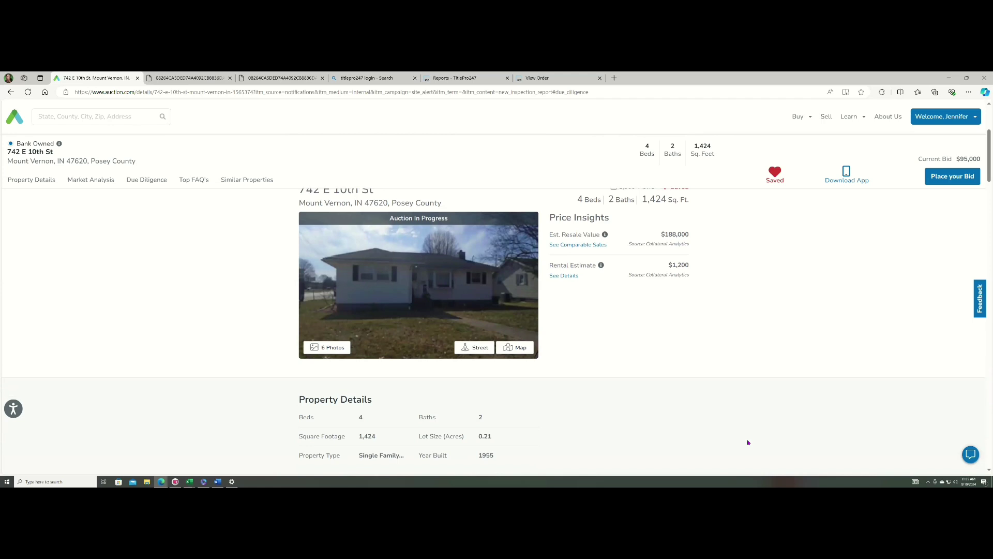
scroll(582, 264, "up", 4)
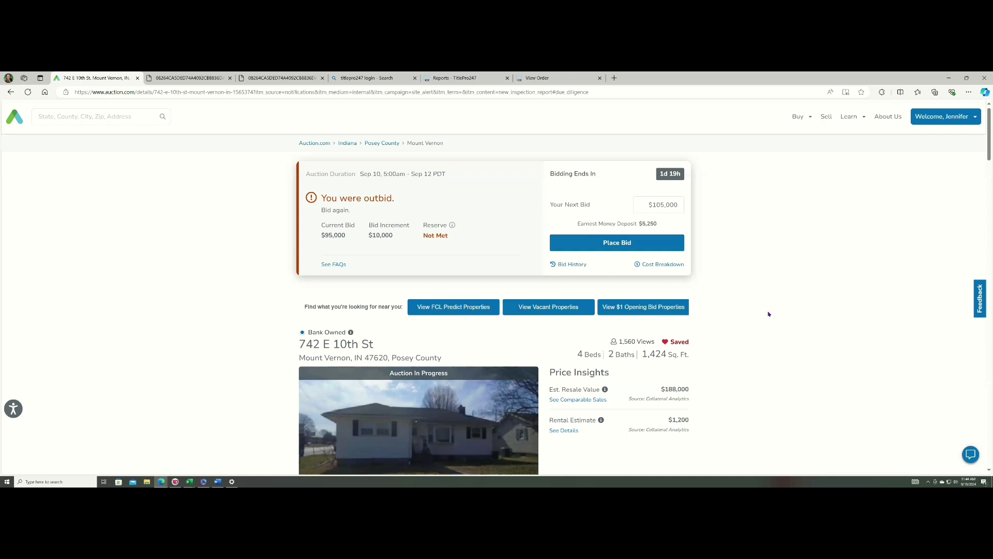
scroll(776, 331, "down", 5)
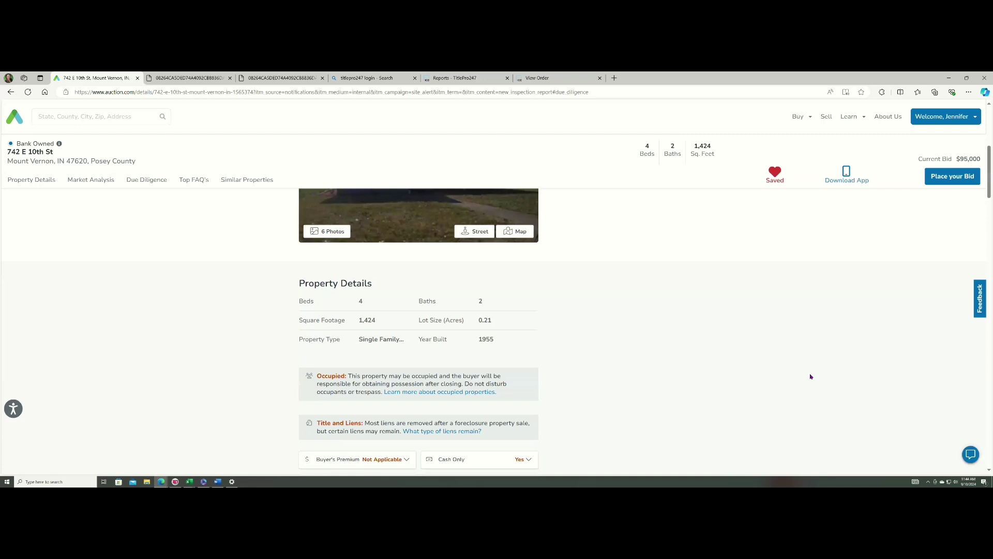
scroll(828, 401, "up", 4)
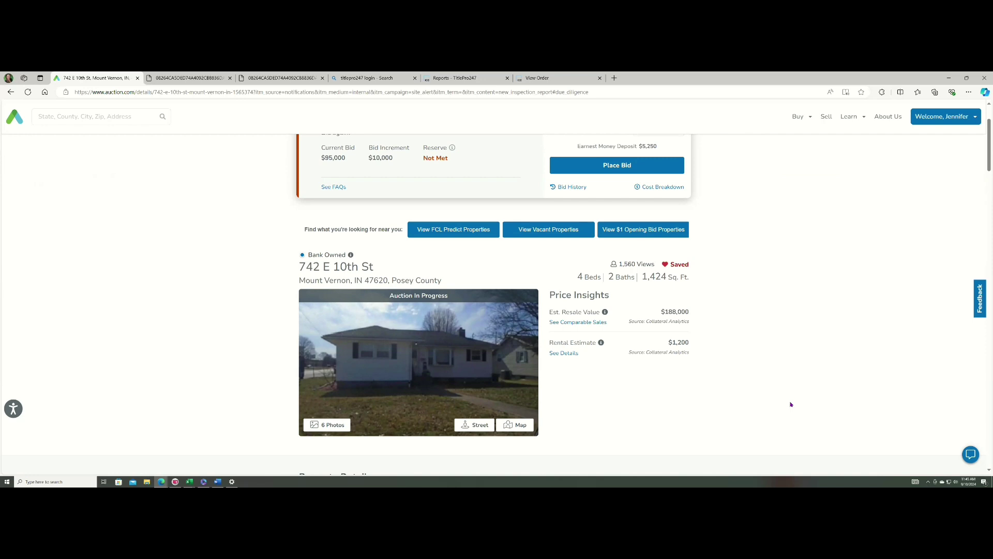
scroll(986, 230, "up", 2)
Step: Browse the account's saved assets through to page 2 and open the Knollridge Lane listing in Cincinnati
mouse_move(957, 119)
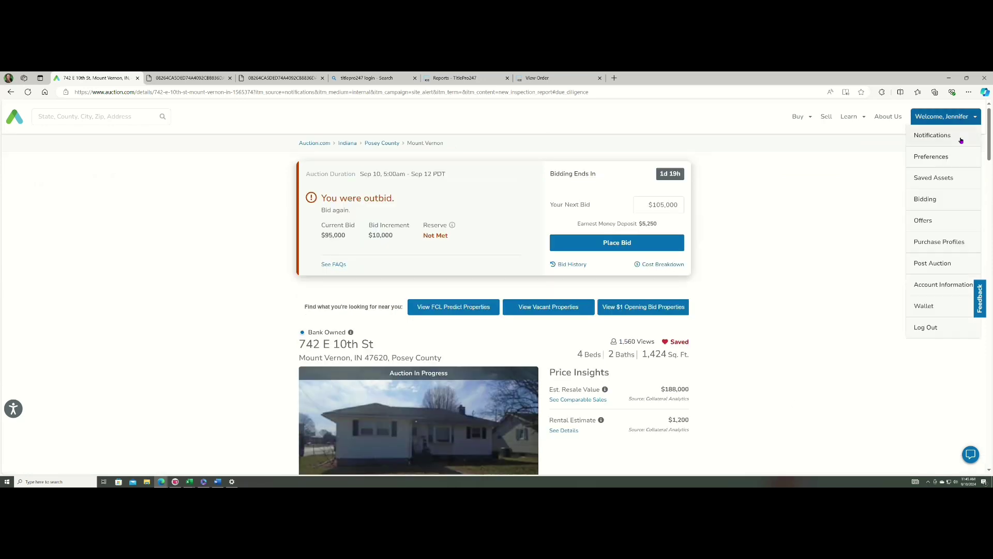
left_click(952, 179)
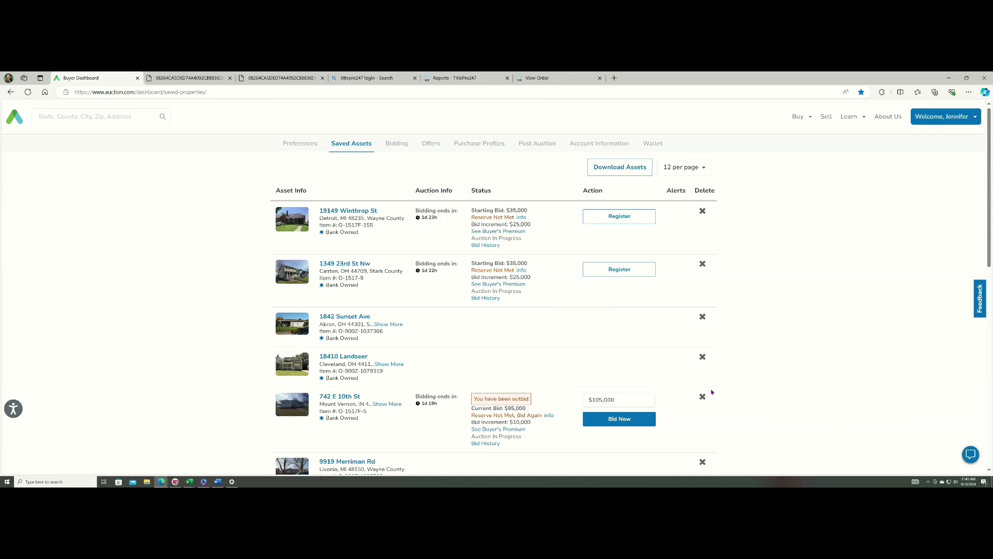
scroll(612, 319, "down", 5)
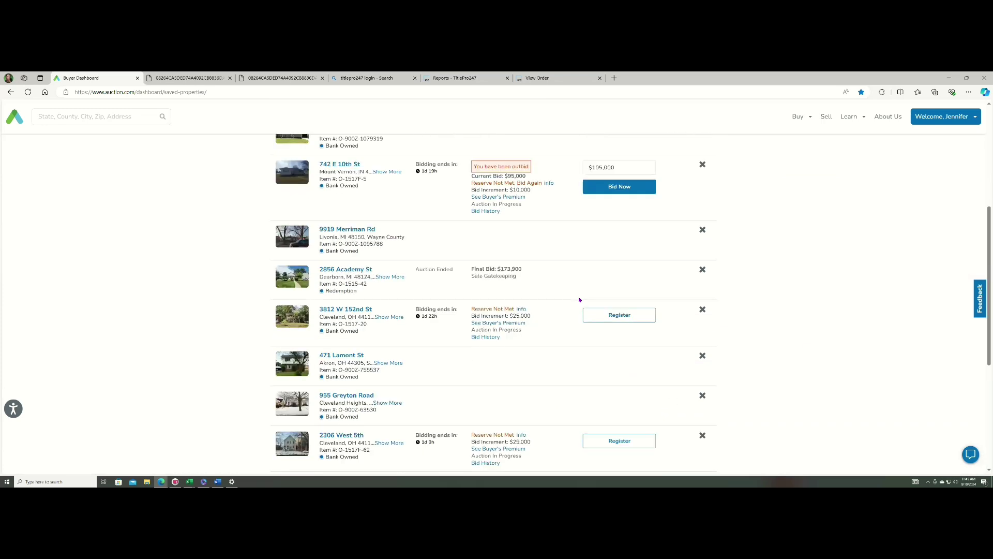
scroll(581, 303, "down", 3)
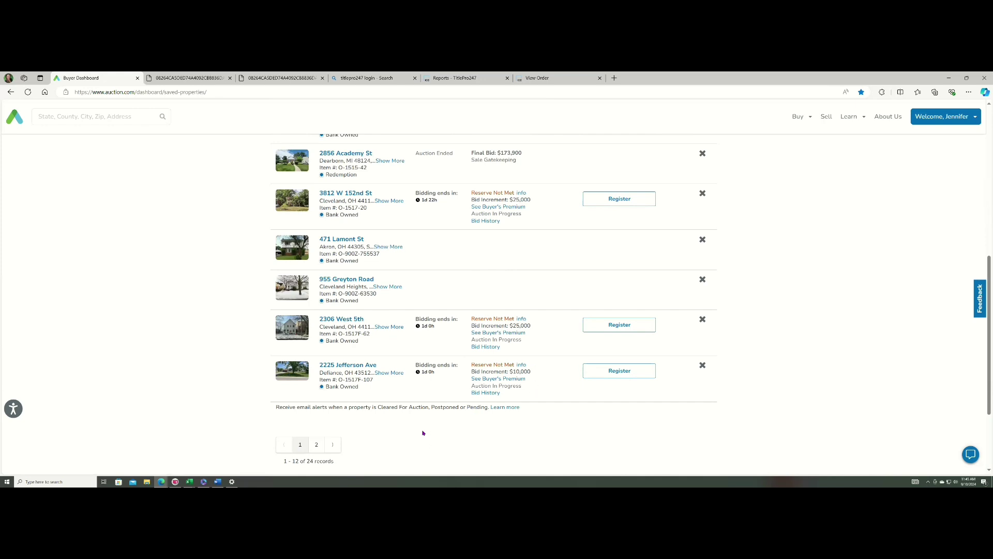
left_click(316, 444)
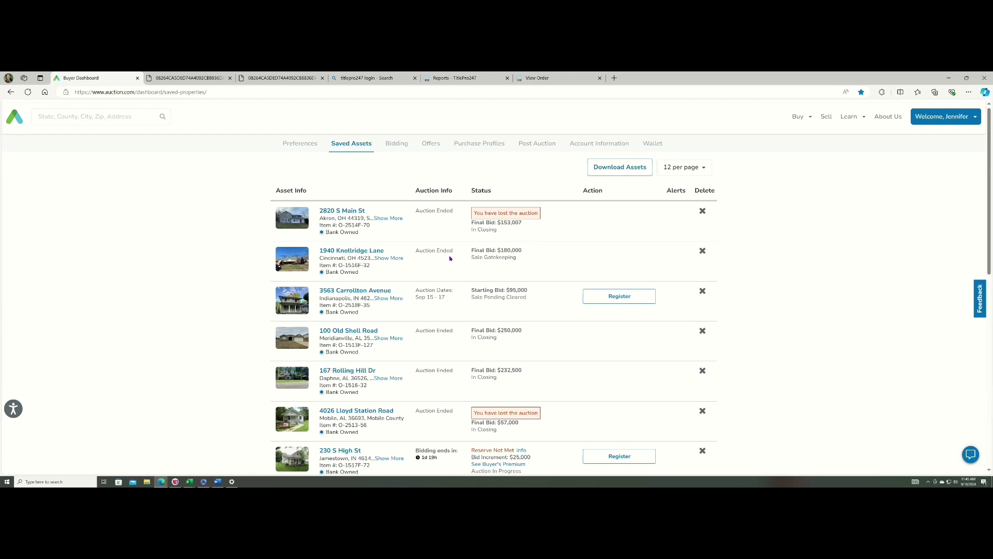
left_click(363, 251)
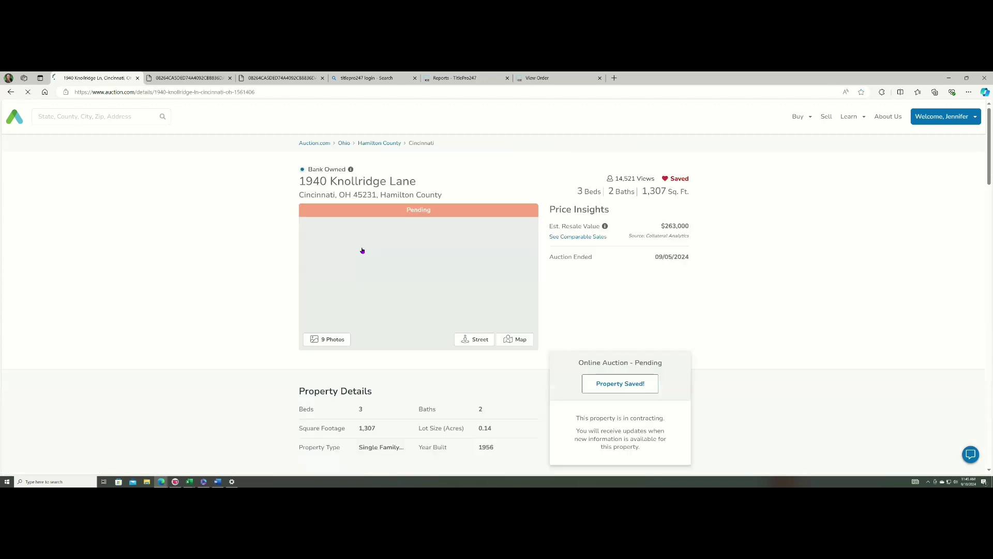
Step: Look over the Knollridge Lane listing, switch to the LOC and NFCU accounts workbook in Excel, and review its Alabama, Indiana and Ohio sheets
scroll(204, 216, "down", 1)
scroll(203, 217, "up", 1)
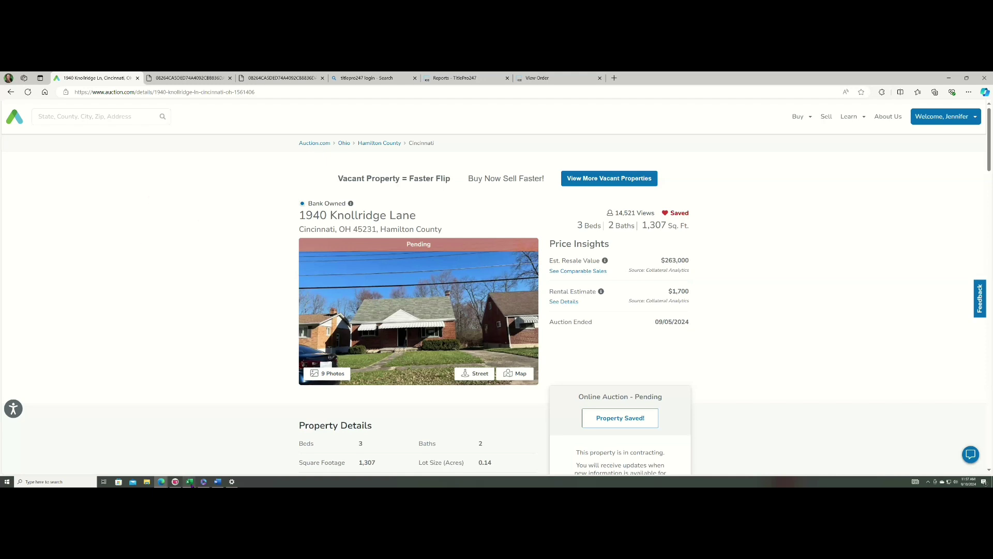
left_click(190, 482)
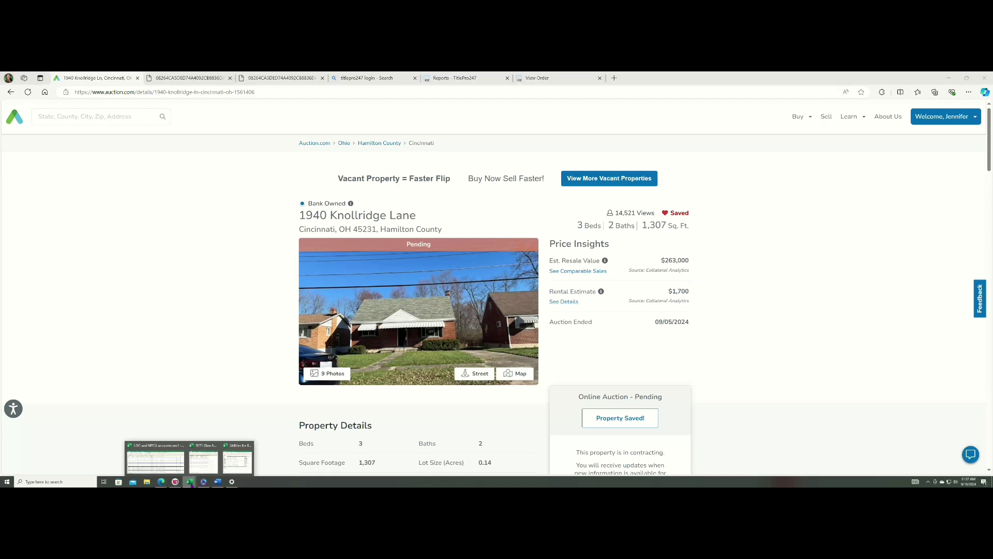
left_click(170, 464)
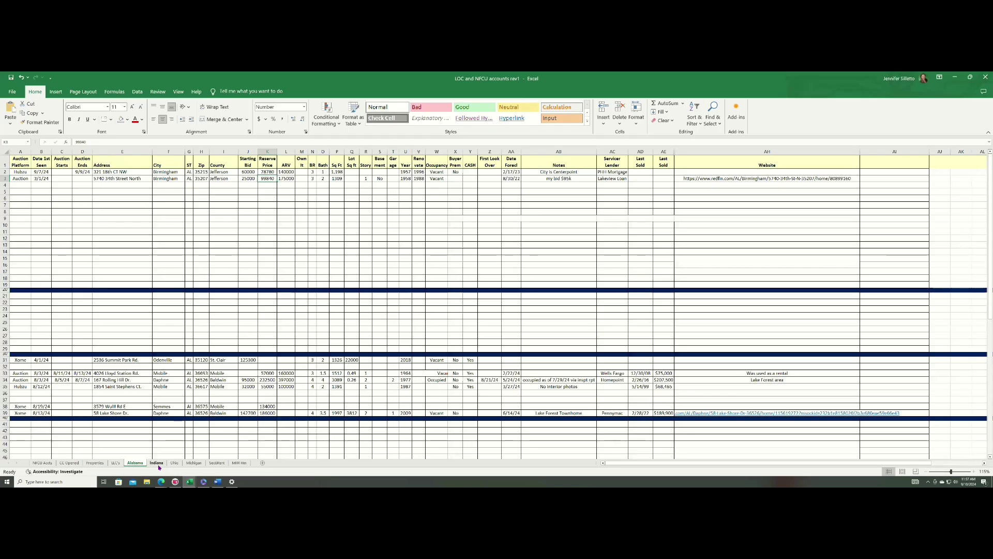
left_click(157, 463)
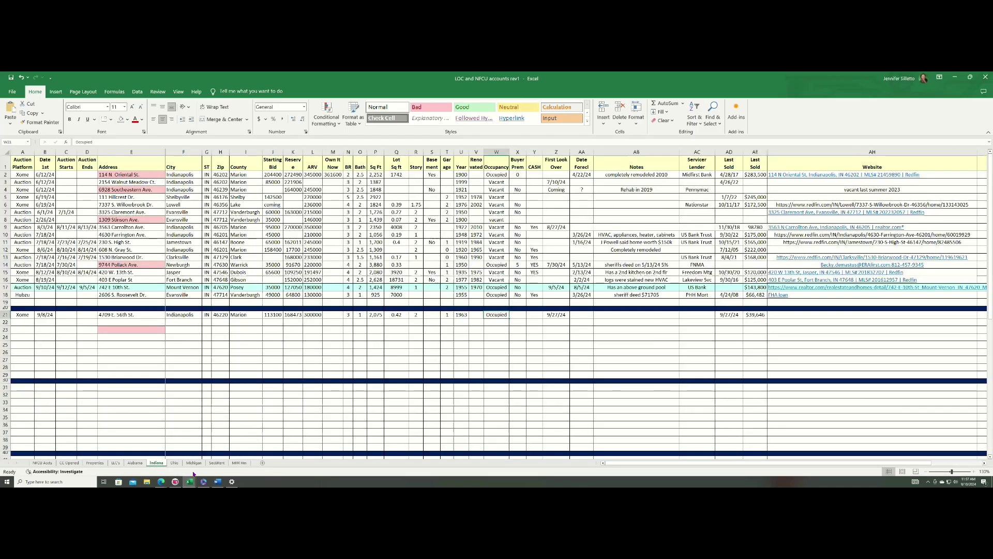
left_click(174, 463)
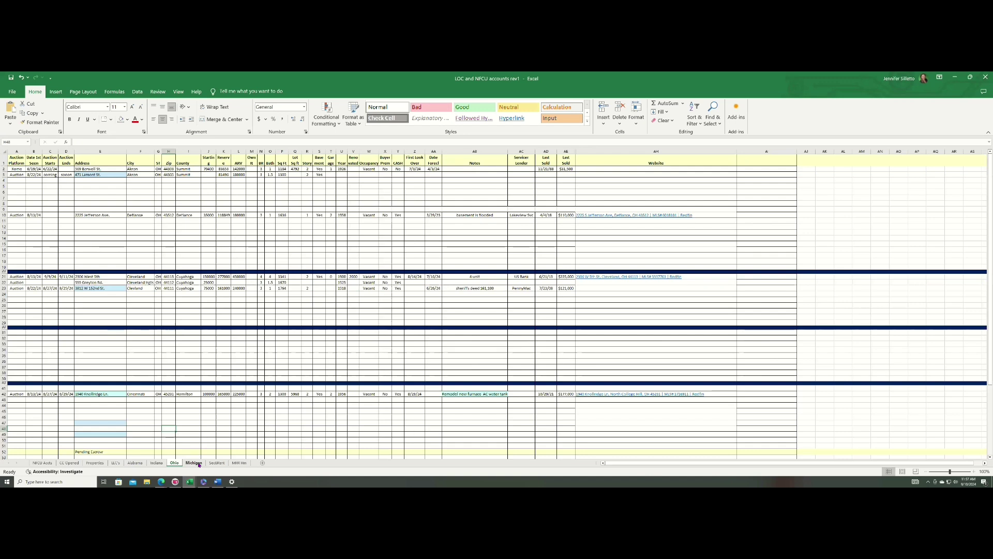
Step: Review the Section 8 rents and manufactured home sheets, and return to the Michigan property sheet
left_click(194, 463)
left_click(217, 463)
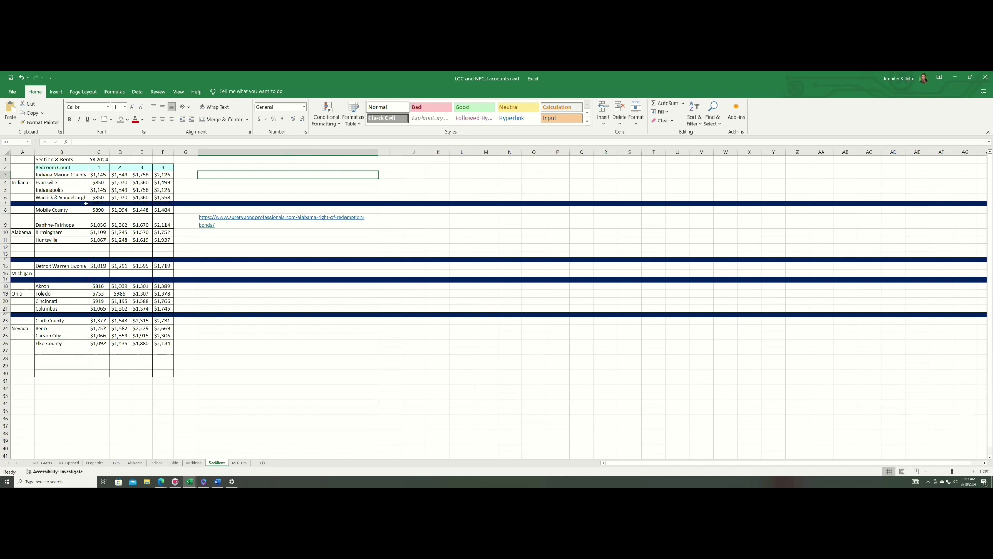
left_click(240, 463)
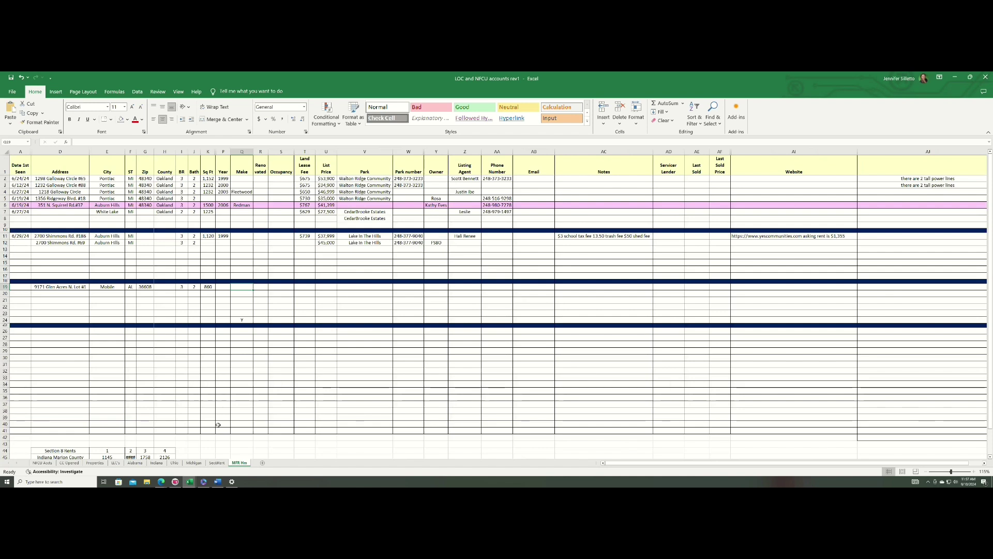
left_click(217, 462)
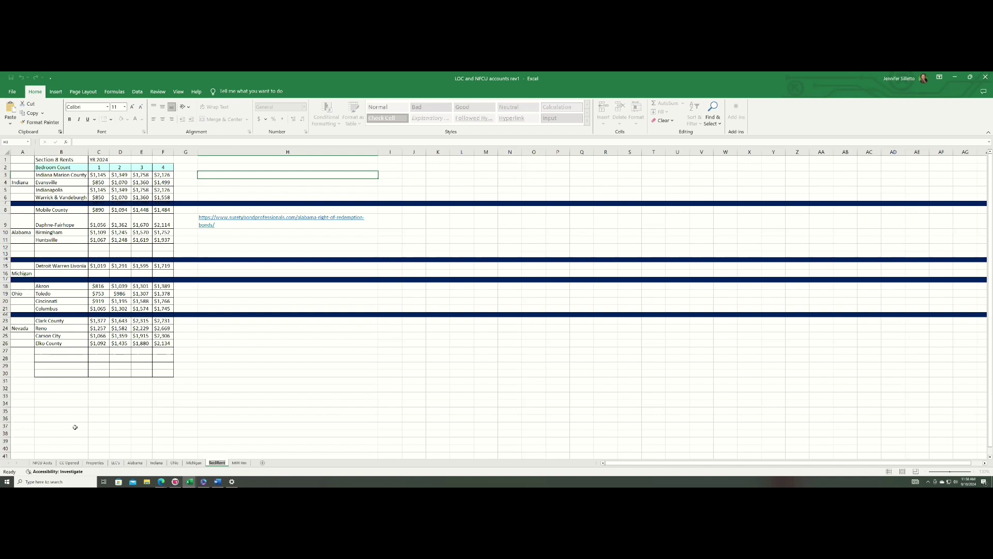
left_click(195, 463)
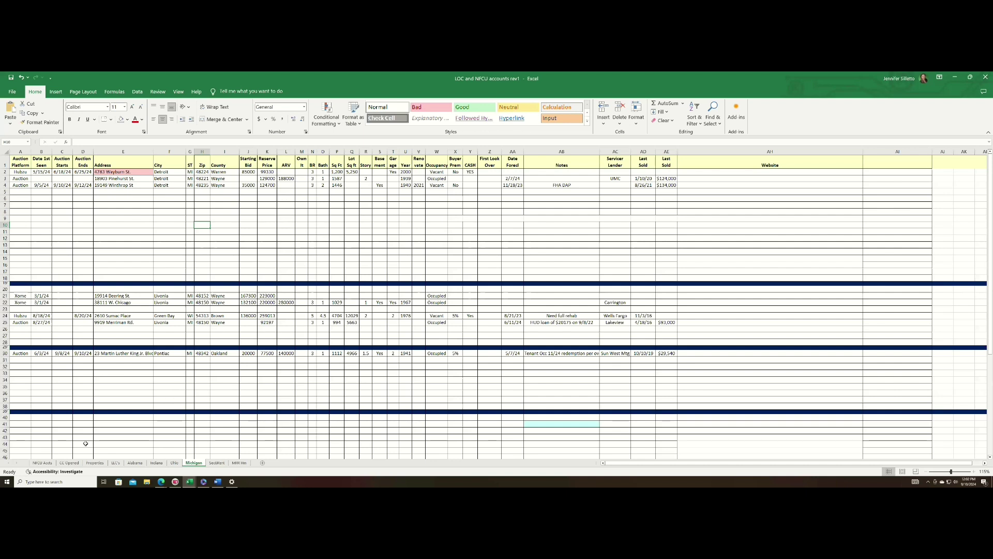
left_click(28, 450)
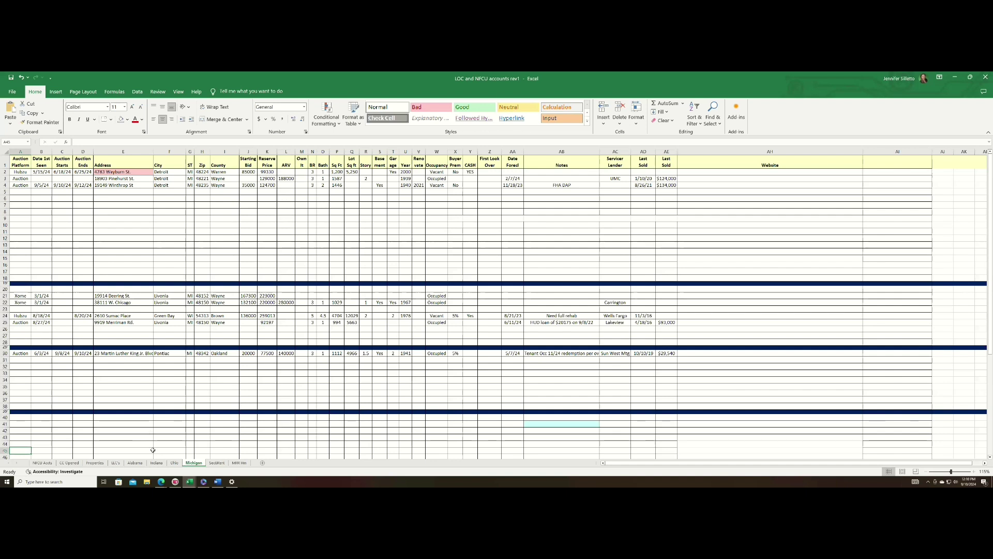
Step: In File Explorer, open the Eastpointe property's folder within Property Detail Reports in the E: drive's 2_Michigan folder
left_click(147, 481)
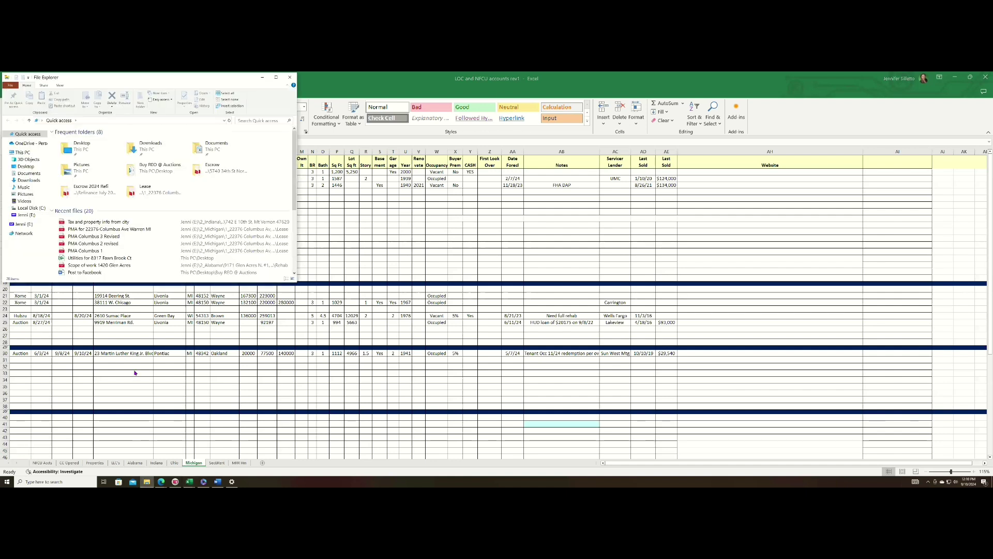
left_click(35, 216)
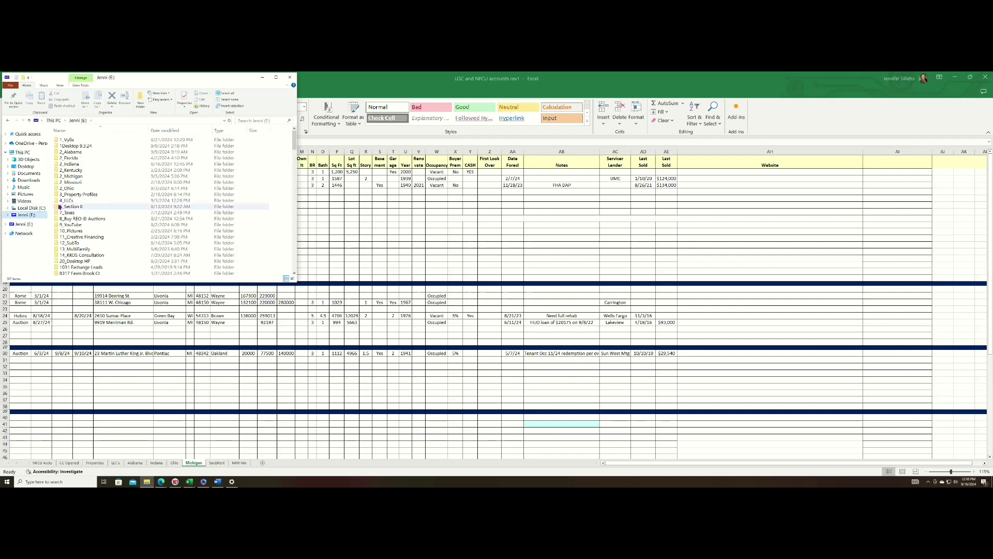
double_click(75, 177)
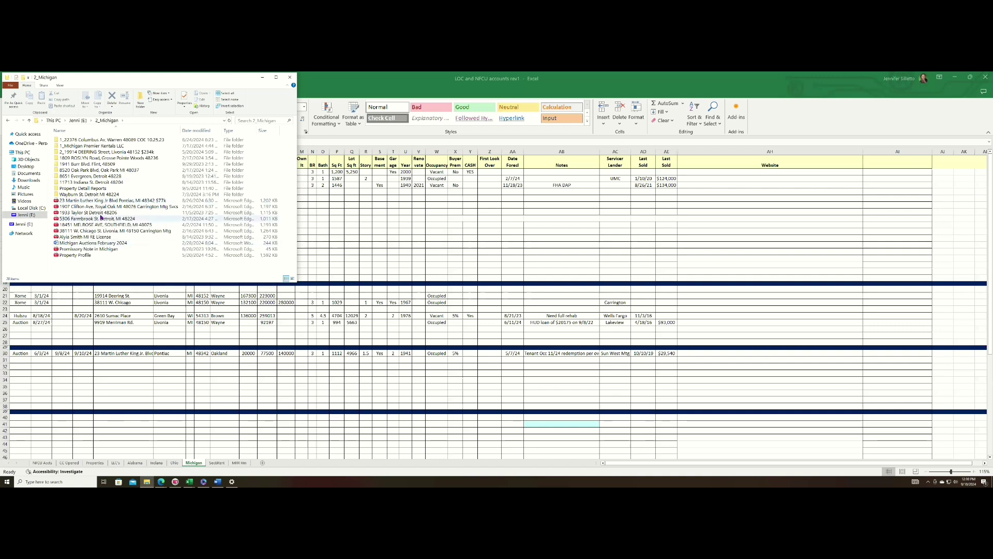
double_click(91, 189)
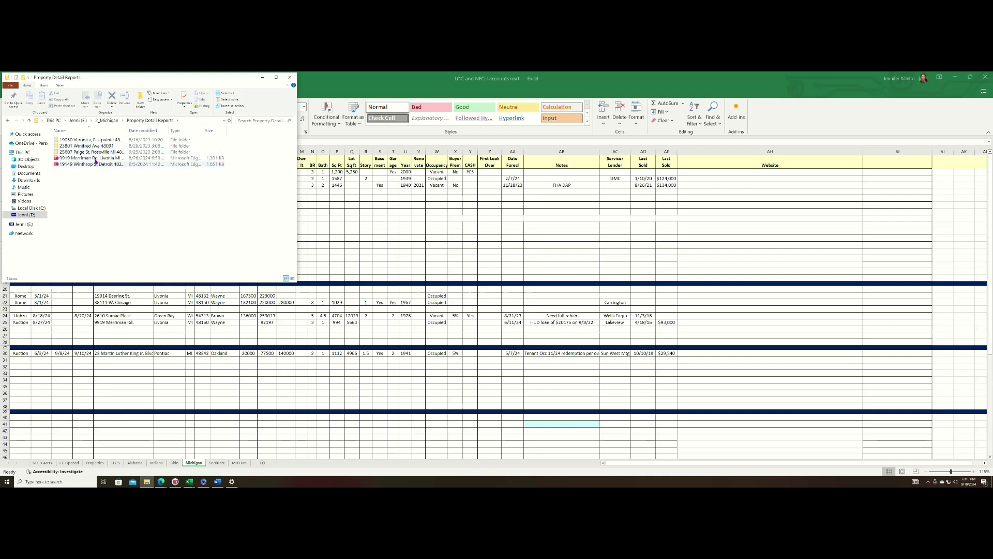
double_click(112, 141)
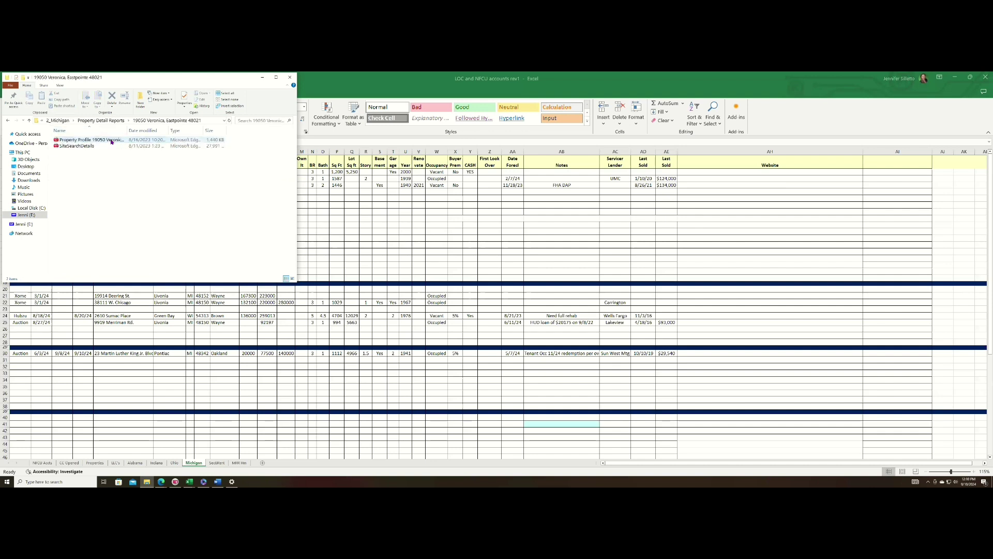